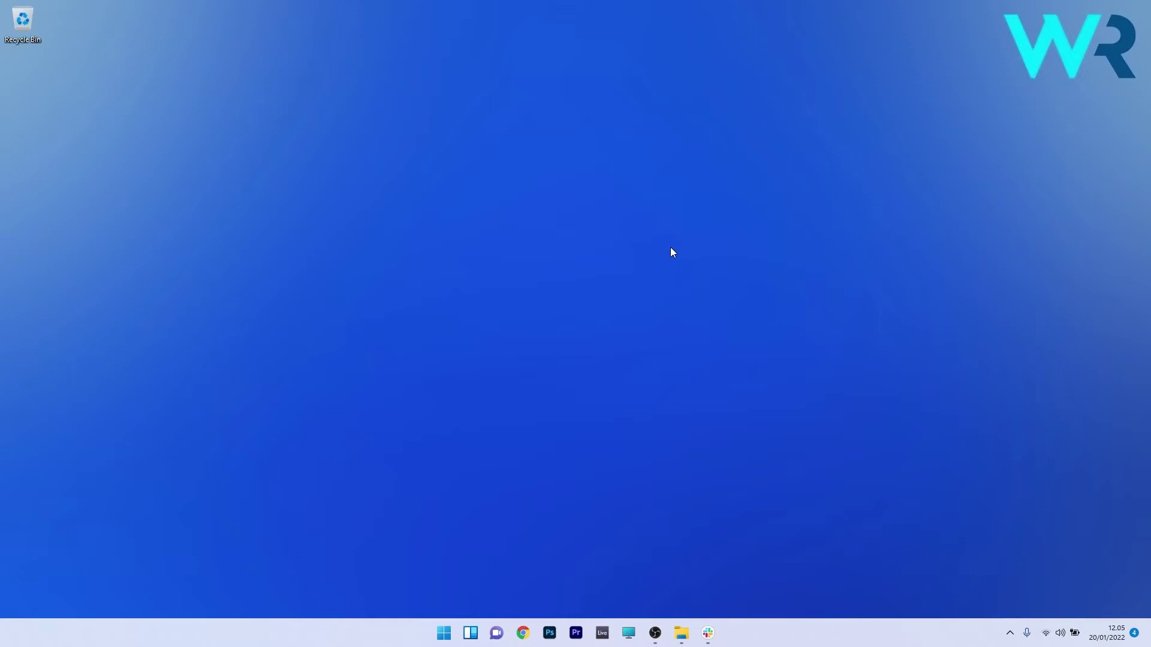
- Bring up the Slack window on the WindowsReport workspace's #welcome channel
{"action": "left_click", "coordinate": [708, 633]}
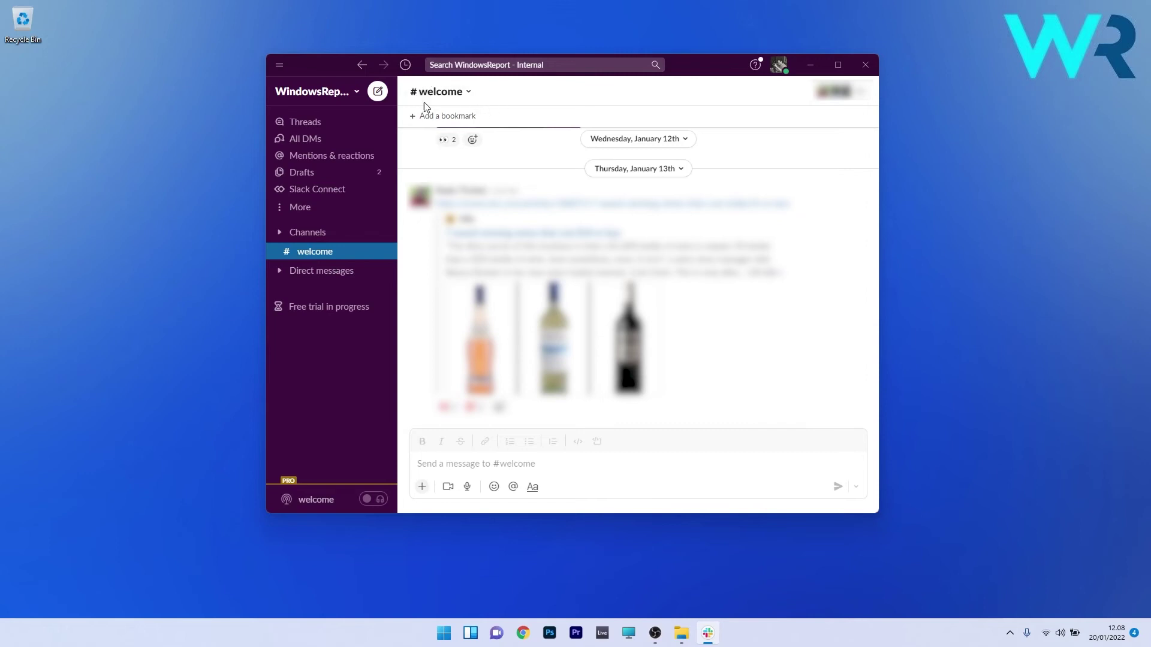
- Open the #welcome channel details from the chevron beside the channel name
{"action": "left_click", "coordinate": [468, 92]}
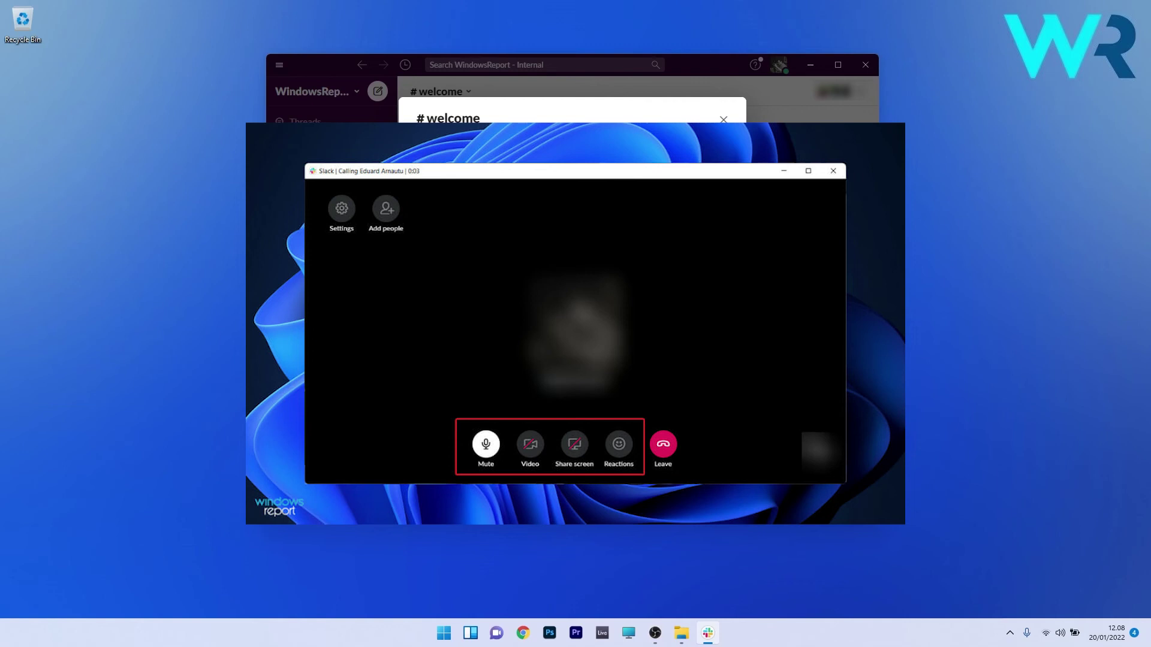
- Dismiss the #welcome details dialog, leaving the call window open
{"action": "left_click", "coordinate": [723, 118]}
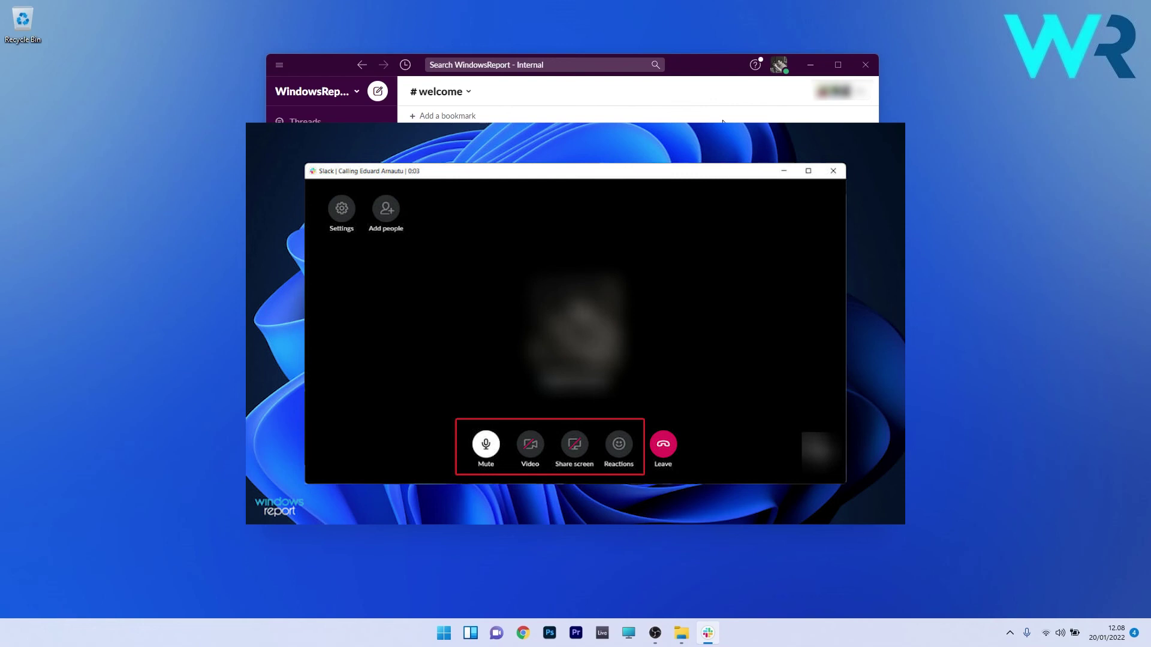